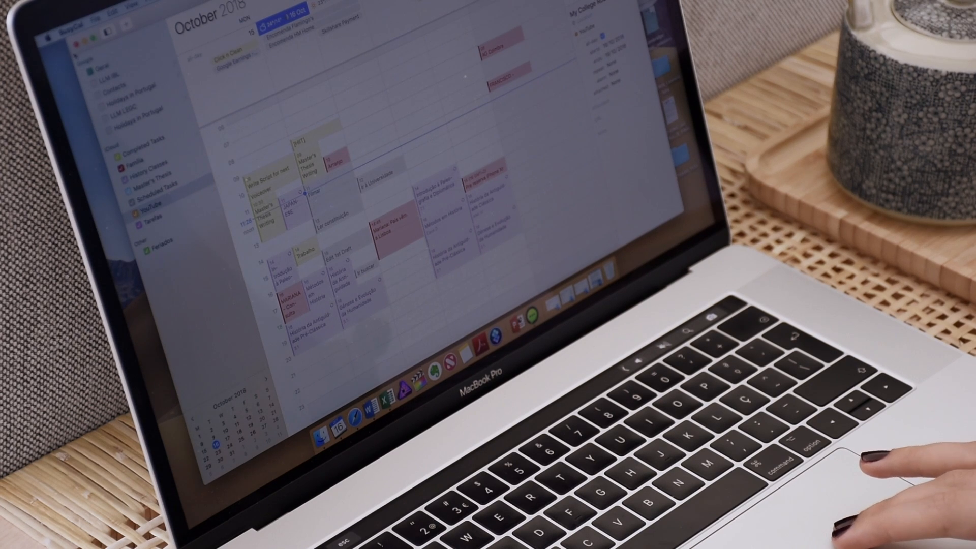
Step: Hide and reopen BusyCal, then switch to the single-day view for Friday, 19 October
{"action": "key", "text": "super+w"}
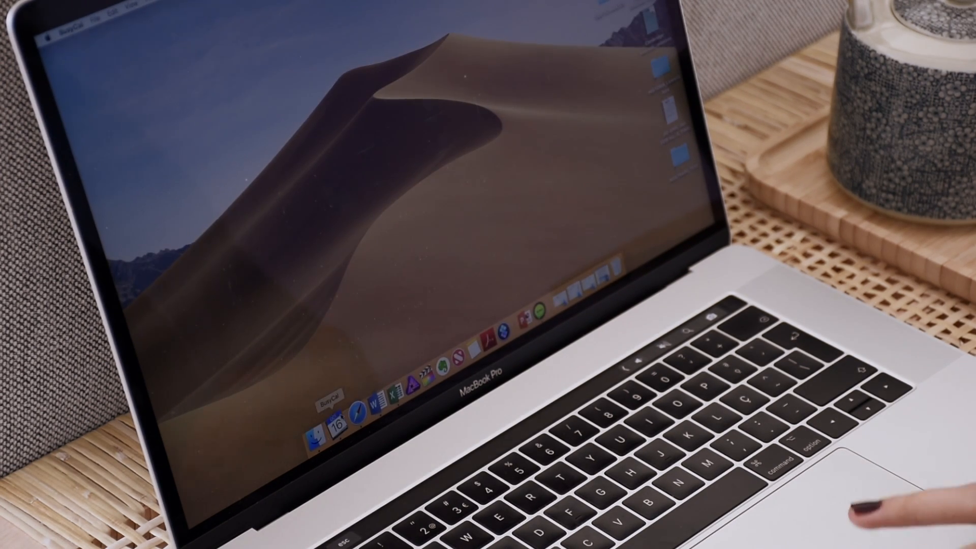
{"action": "left_click", "coordinate": [320, 430]}
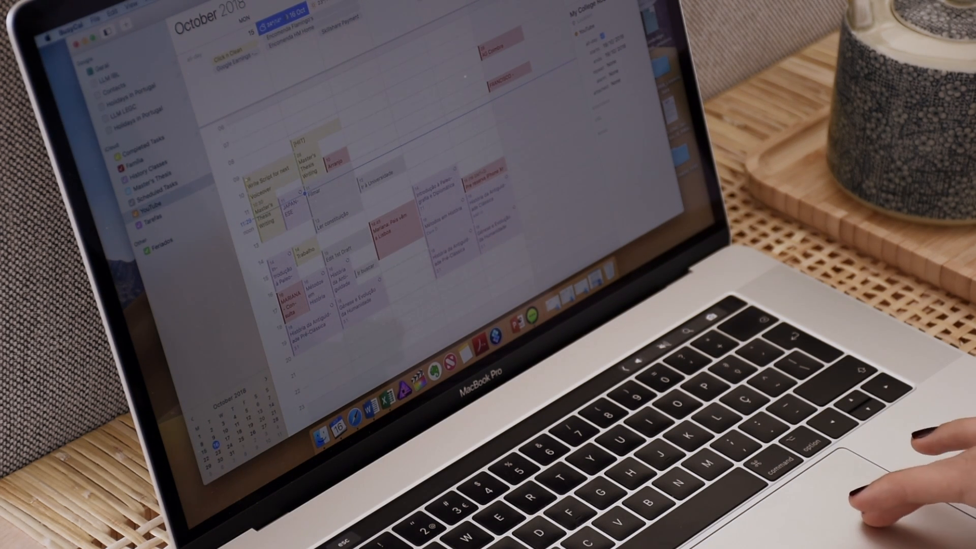
{"action": "key", "text": "super+1"}
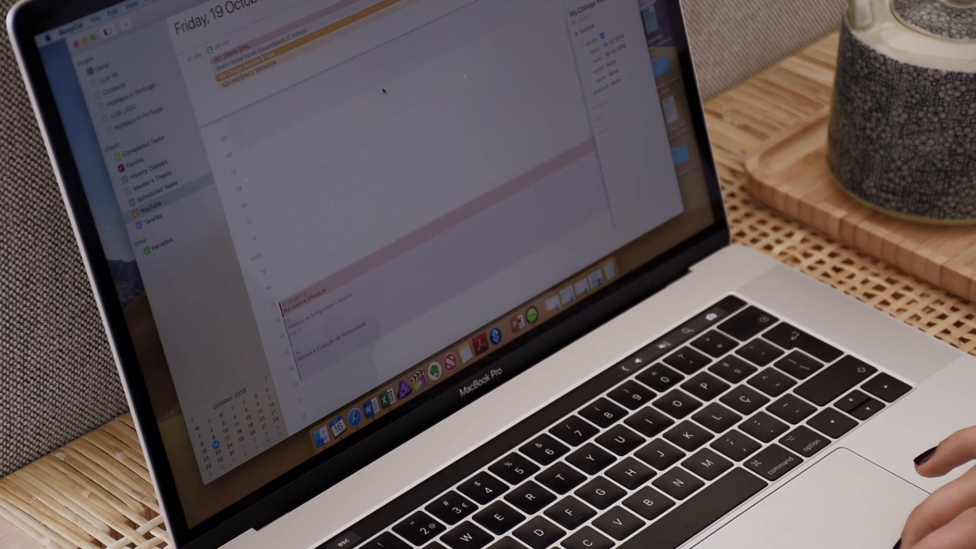
{"action": "scroll", "coordinate": [383, 90], "scroll_direction": "up", "scroll_amount": 3}
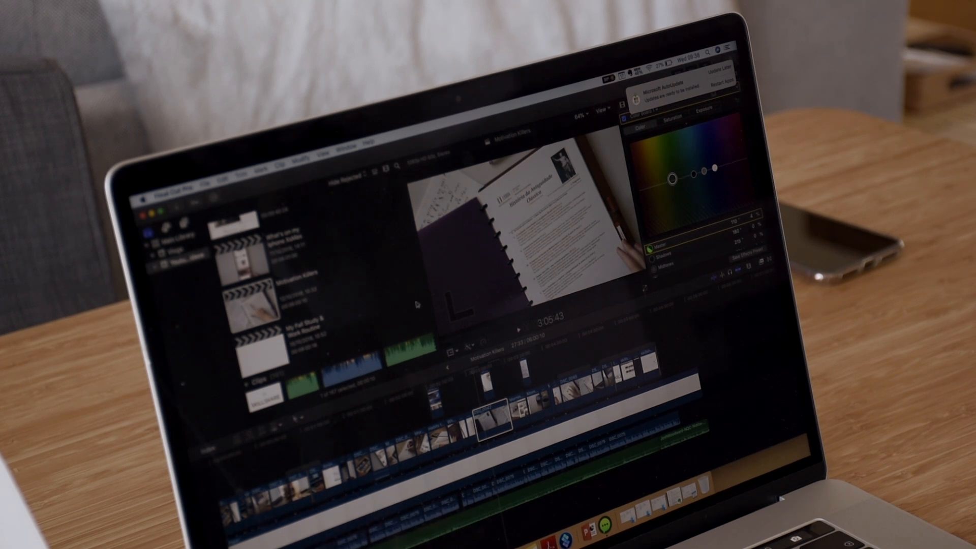
Step: Preview the My Fall Study & Work Routine clip, then play the Motivation Killers timeline from an earlier typing shot
{"action": "left_click", "coordinate": [268, 320]}
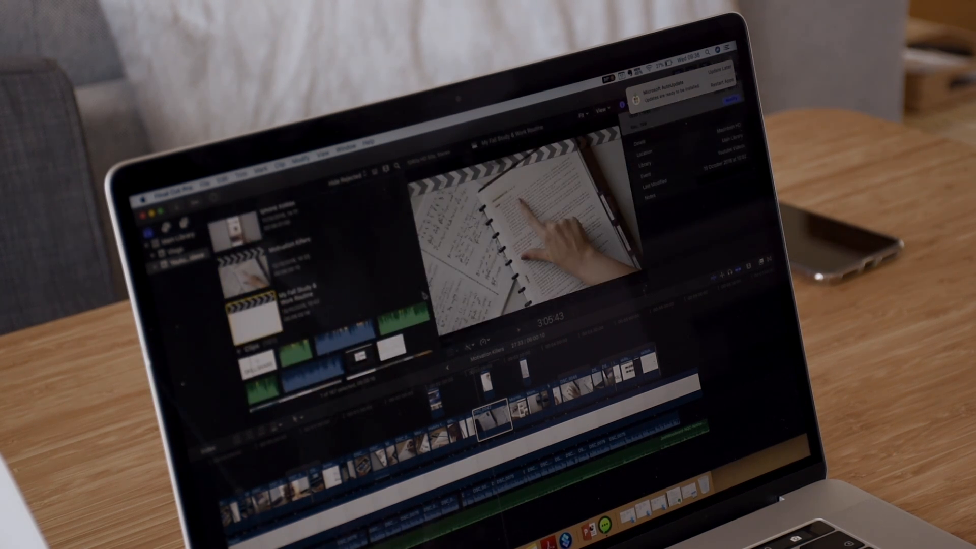
{"action": "left_click", "coordinate": [492, 419]}
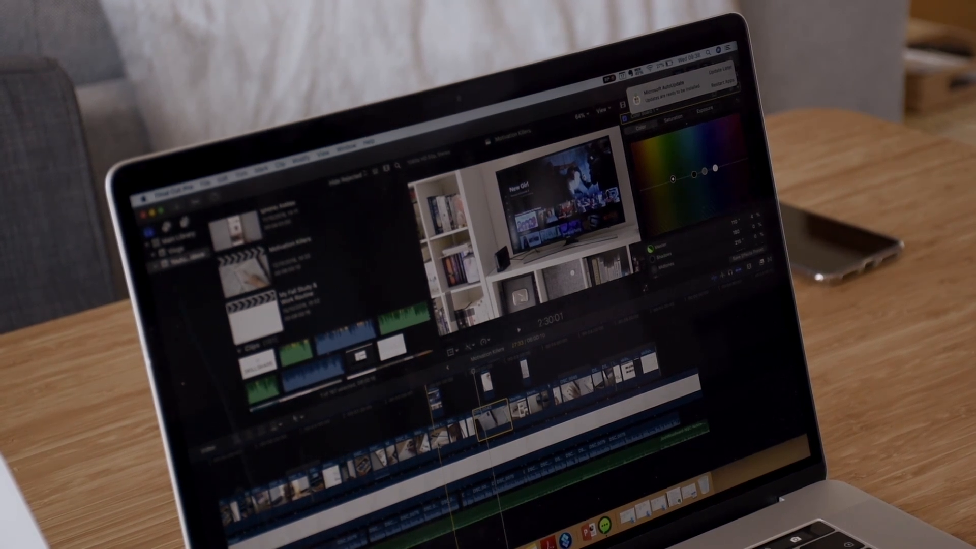
{"action": "left_click", "coordinate": [365, 427]}
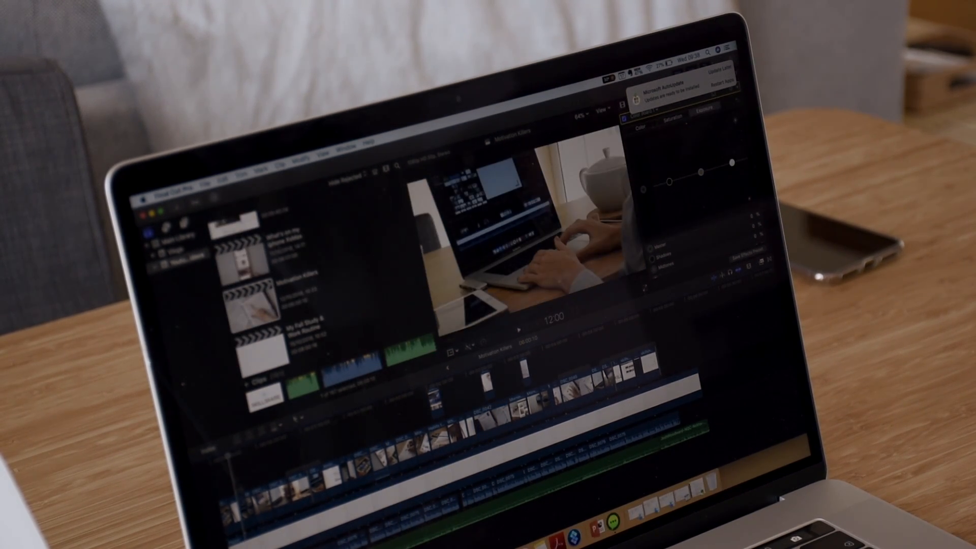
{"action": "left_click", "coordinate": [605, 524]}
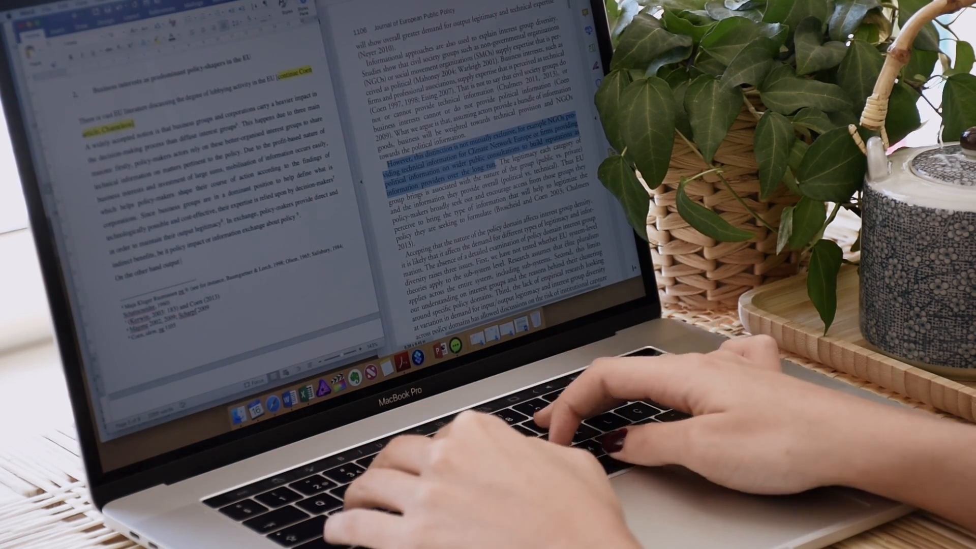
{"action": "type", "text": "also import"}
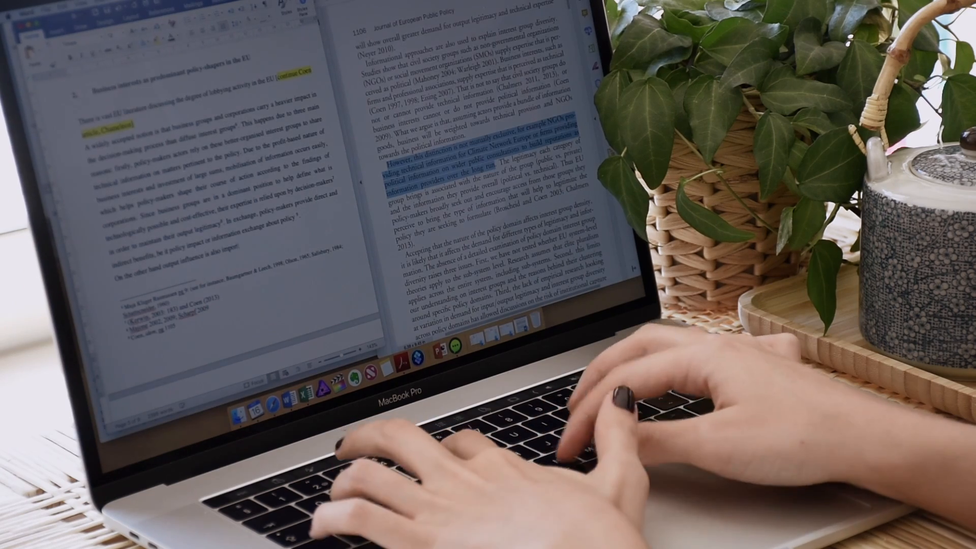
{"action": "type", "text": "ant. In fact, acco"}
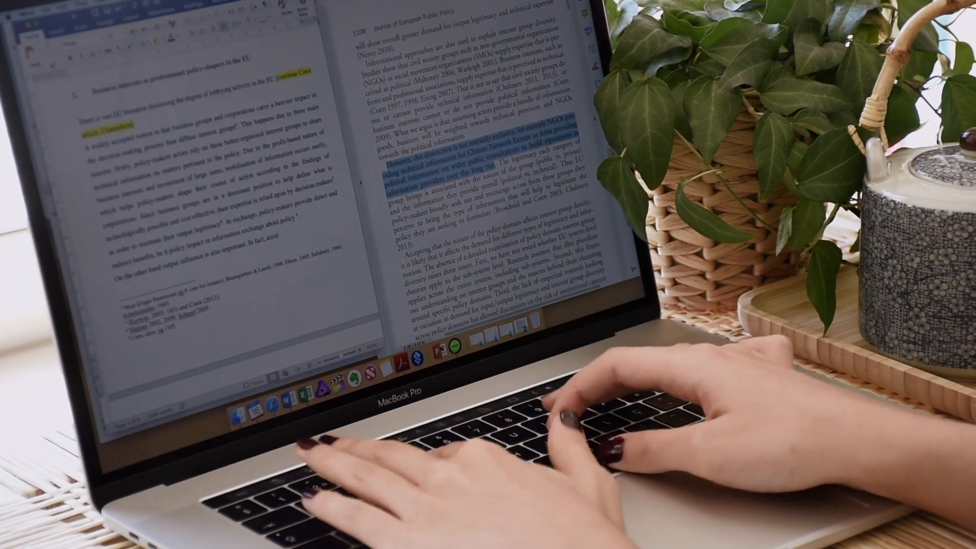
{"action": "type", "text": " to Brouchel"}
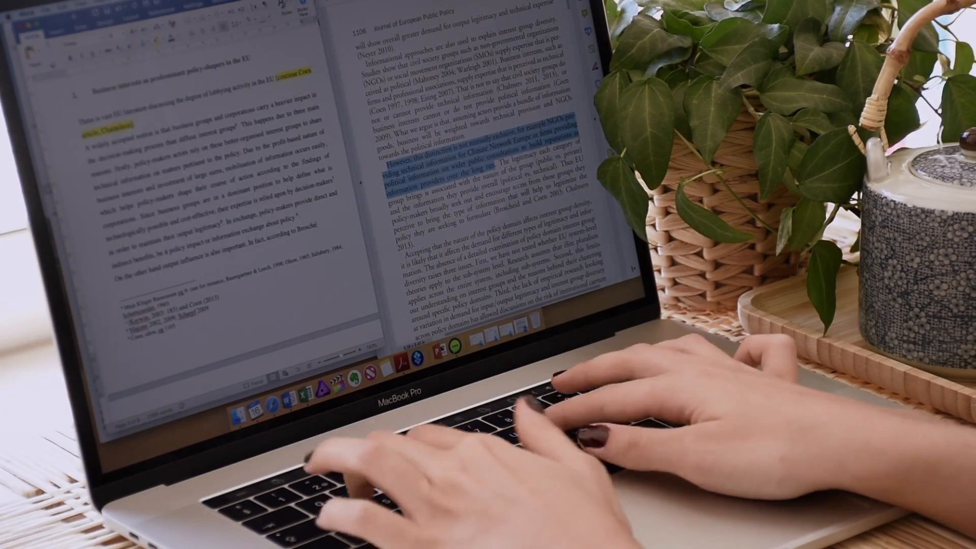
{"action": "type", "text": "d and Coen"}
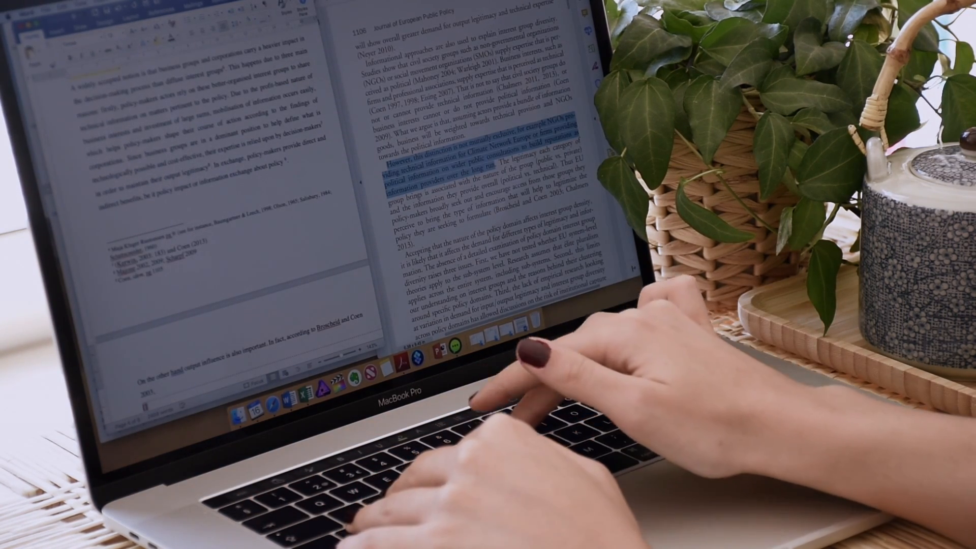
{"action": "type", "text": " 2003) if you"}
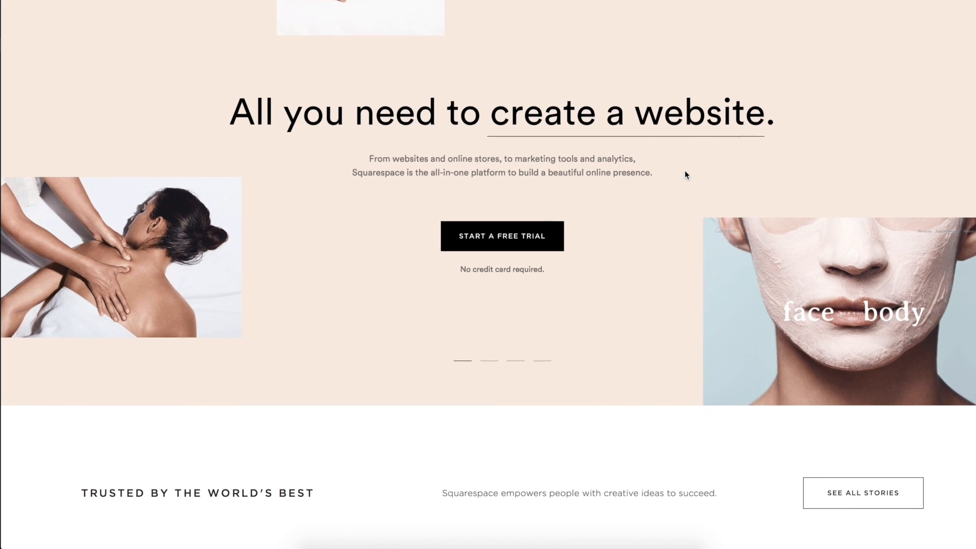
{"action": "scroll", "coordinate": [685, 171], "scroll_direction": "down", "scroll_amount": 2}
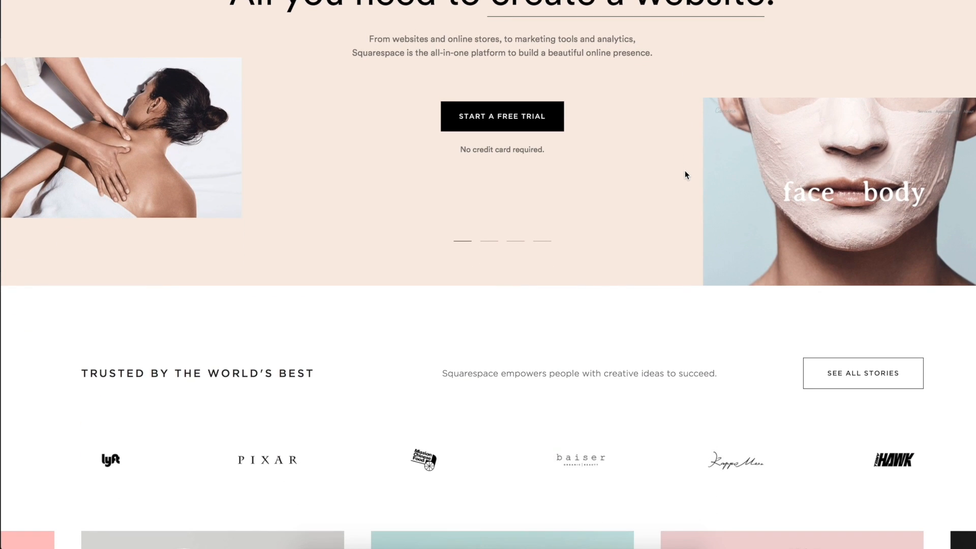
{"action": "scroll", "coordinate": [684, 170], "scroll_direction": "down", "scroll_amount": 1}
{"action": "scroll", "coordinate": [685, 171], "scroll_direction": "down", "scroll_amount": 1}
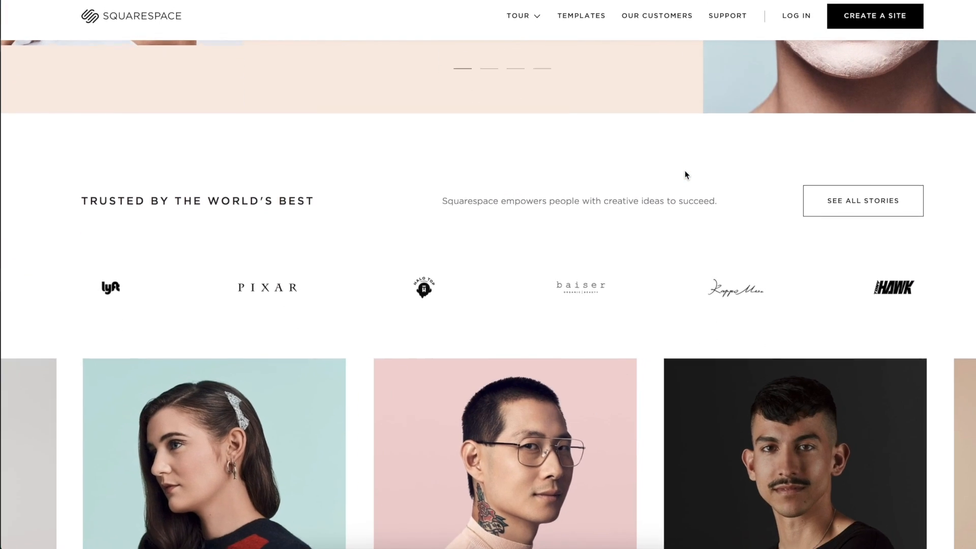
{"action": "scroll", "coordinate": [685, 169], "scroll_direction": "down", "scroll_amount": 2}
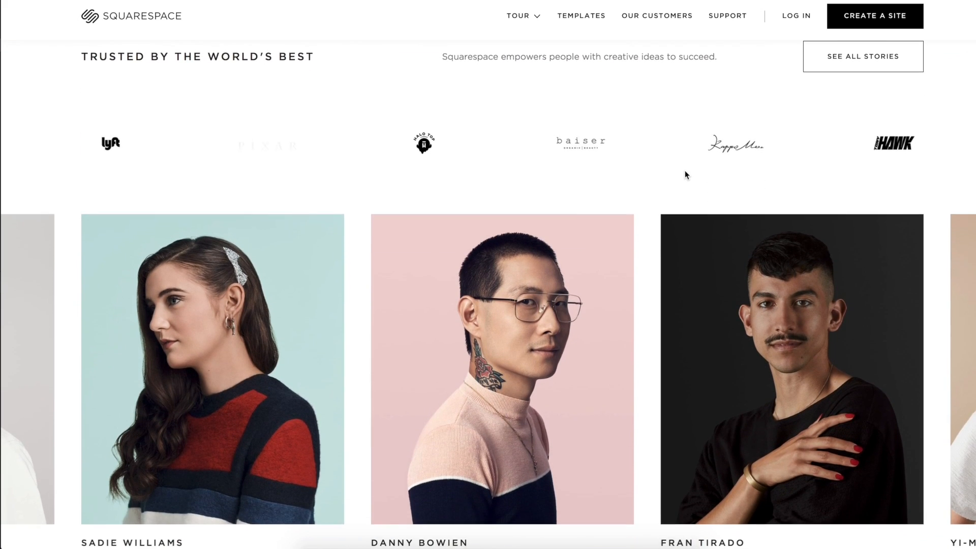
{"action": "scroll", "coordinate": [685, 170], "scroll_direction": "down", "scroll_amount": 1}
{"action": "scroll", "coordinate": [685, 169], "scroll_direction": "down", "scroll_amount": 2}
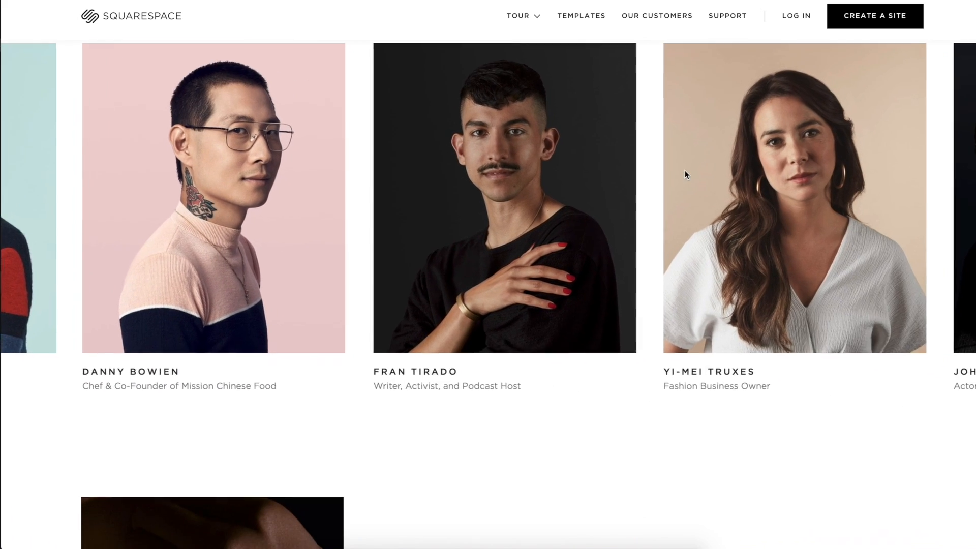
{"action": "scroll", "coordinate": [684, 175], "scroll_direction": "down", "scroll_amount": 1}
{"action": "scroll", "coordinate": [685, 174], "scroll_direction": "down", "scroll_amount": 1}
{"action": "scroll", "coordinate": [685, 174], "scroll_direction": "down", "scroll_amount": 1}
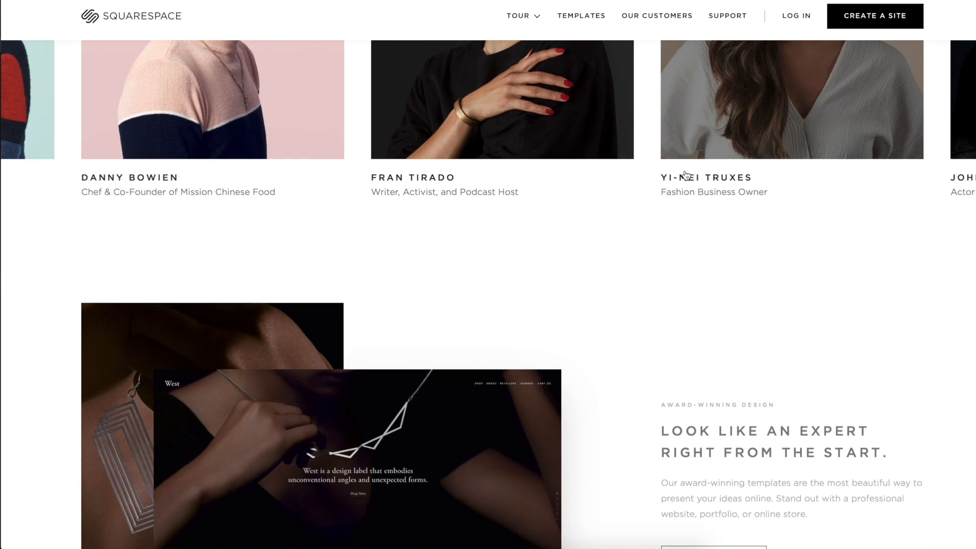
{"action": "scroll", "coordinate": [684, 174], "scroll_direction": "down", "scroll_amount": 1}
{"action": "scroll", "coordinate": [685, 174], "scroll_direction": "down", "scroll_amount": 1}
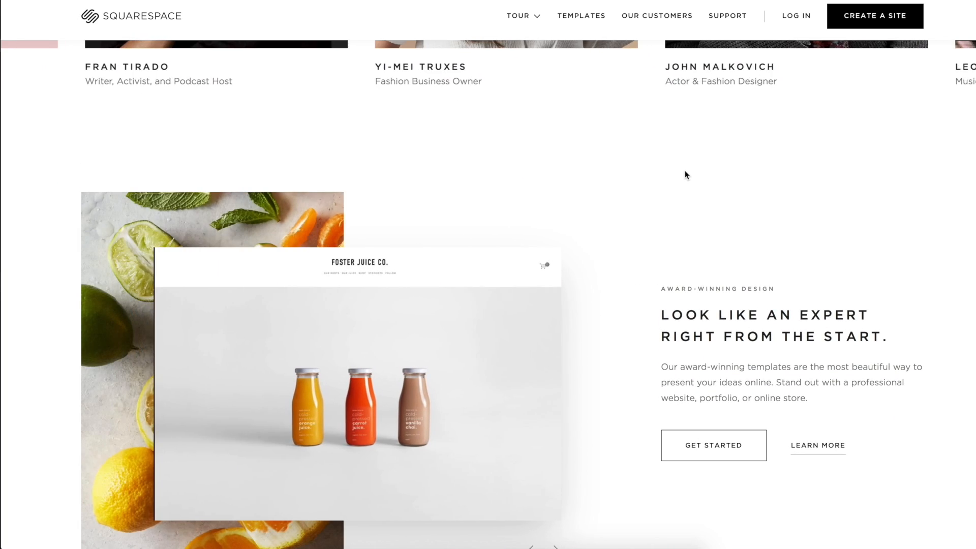
{"action": "scroll", "coordinate": [684, 170], "scroll_direction": "down", "scroll_amount": 1}
{"action": "scroll", "coordinate": [685, 170], "scroll_direction": "down", "scroll_amount": 1}
{"action": "scroll", "coordinate": [685, 171], "scroll_direction": "down", "scroll_amount": 1}
{"action": "scroll", "coordinate": [685, 170], "scroll_direction": "down", "scroll_amount": 1}
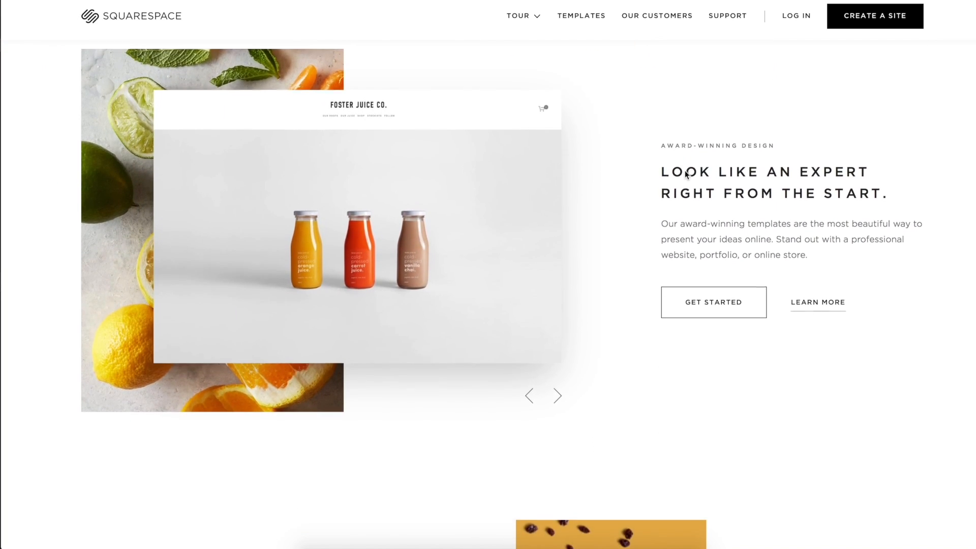
{"action": "scroll", "coordinate": [685, 173], "scroll_direction": "down", "scroll_amount": 1}
{"action": "scroll", "coordinate": [685, 174], "scroll_direction": "down", "scroll_amount": 1}
{"action": "scroll", "coordinate": [685, 174], "scroll_direction": "down", "scroll_amount": 1}
{"action": "scroll", "coordinate": [685, 174], "scroll_direction": "down", "scroll_amount": 1}
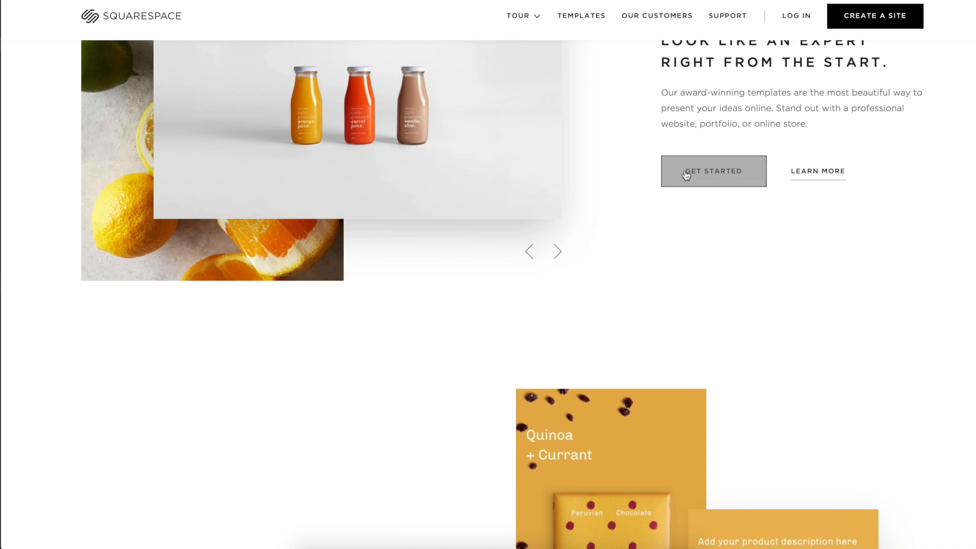
{"action": "scroll", "coordinate": [685, 174], "scroll_direction": "down", "scroll_amount": 1}
{"action": "scroll", "coordinate": [684, 174], "scroll_direction": "down", "scroll_amount": 1}
{"action": "scroll", "coordinate": [685, 174], "scroll_direction": "down", "scroll_amount": 1}
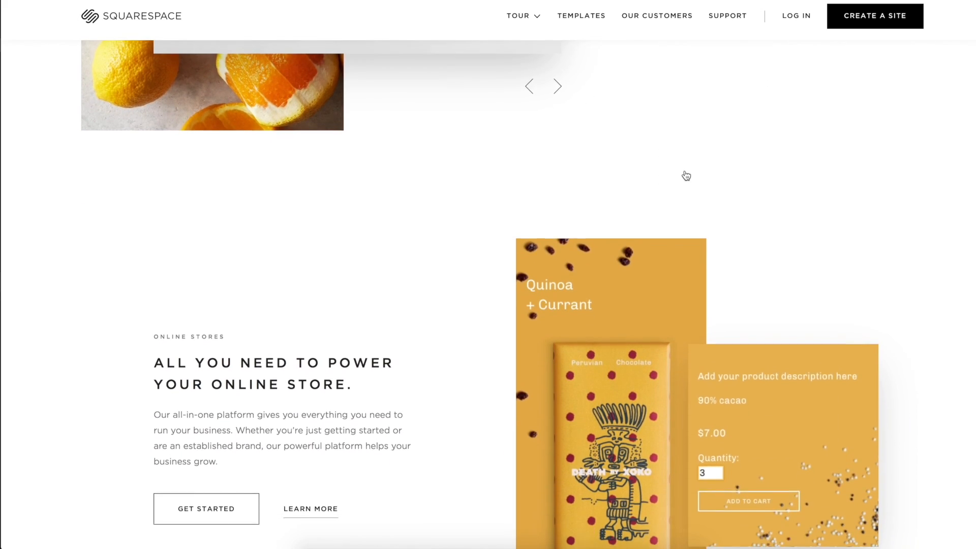
{"action": "scroll", "coordinate": [686, 177], "scroll_direction": "down", "scroll_amount": 5}
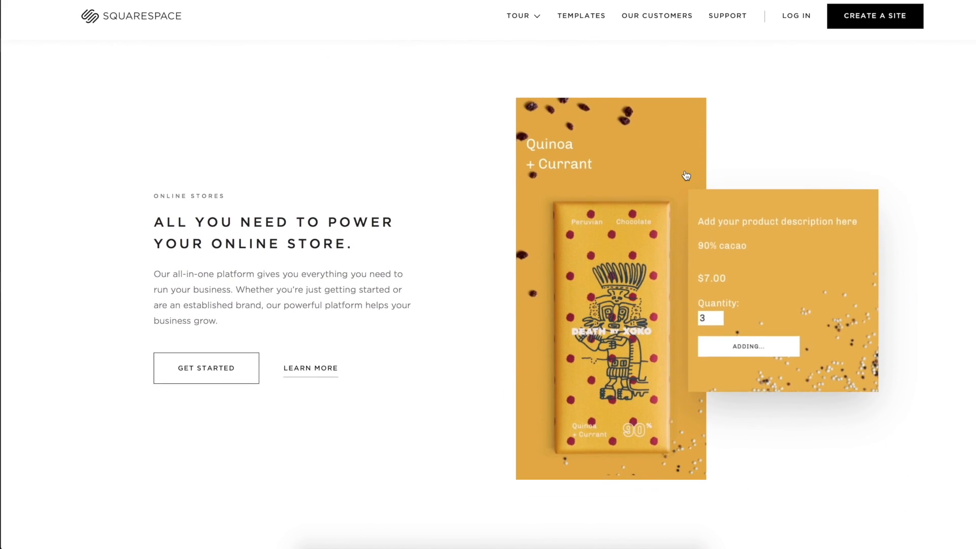
{"action": "scroll", "coordinate": [685, 176], "scroll_direction": "down", "scroll_amount": 5}
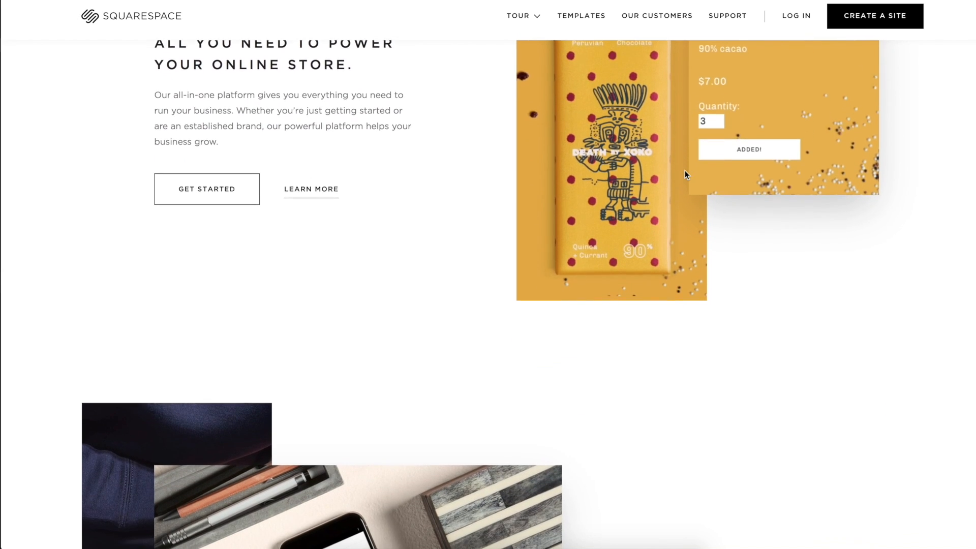
{"action": "scroll", "coordinate": [685, 169], "scroll_direction": "down", "scroll_amount": 5}
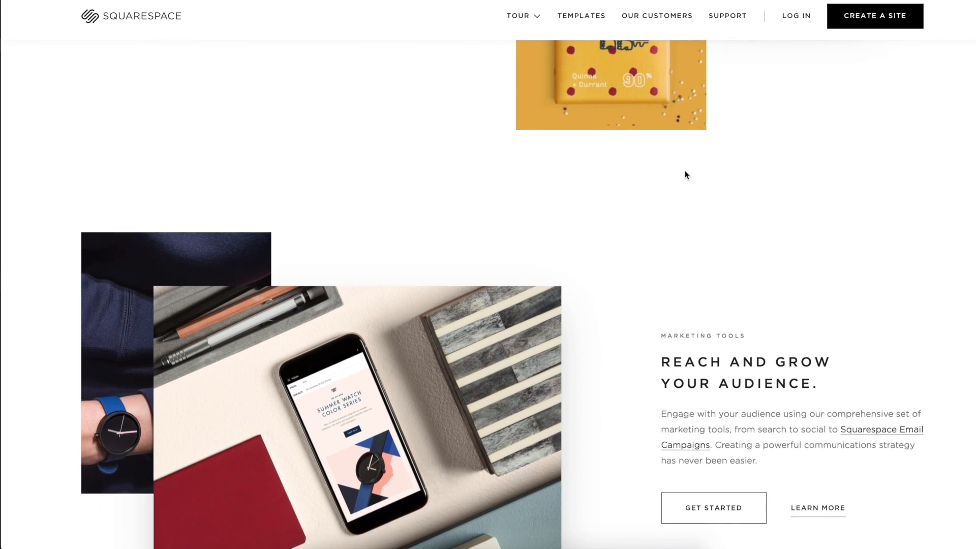
{"action": "scroll", "coordinate": [685, 175], "scroll_direction": "down", "scroll_amount": 5}
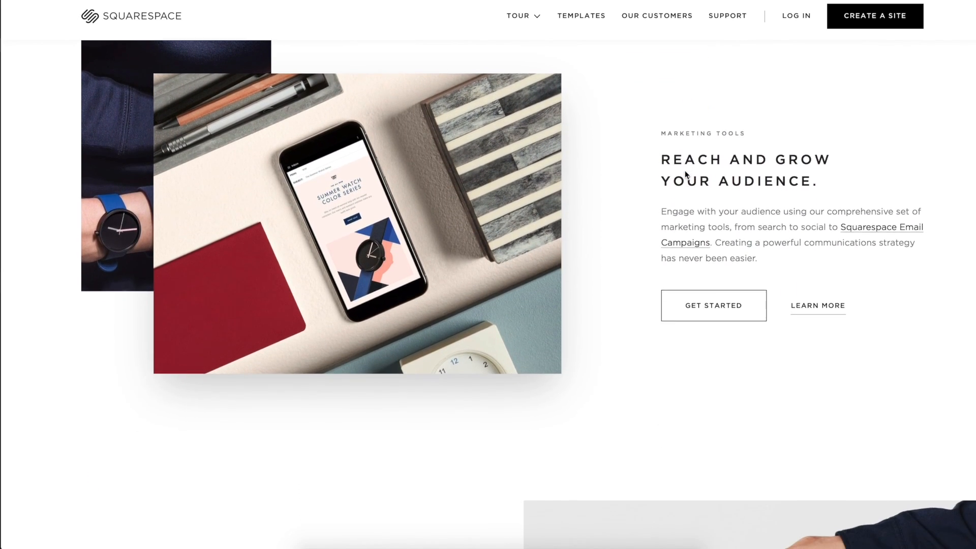
{"action": "scroll", "coordinate": [685, 170], "scroll_direction": "down", "scroll_amount": 5}
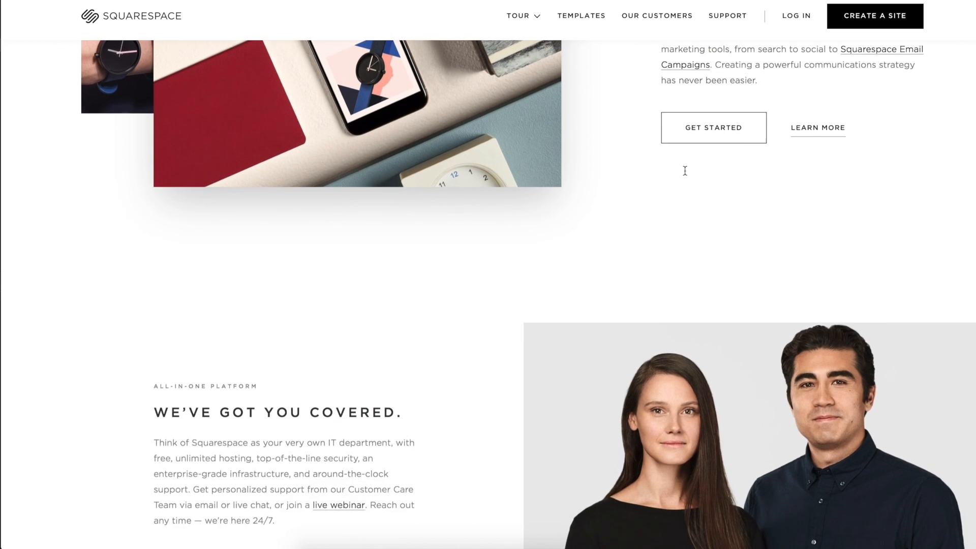
{"action": "scroll", "coordinate": [686, 171], "scroll_direction": "down", "scroll_amount": 2}
{"action": "scroll", "coordinate": [684, 170], "scroll_direction": "down", "scroll_amount": 2}
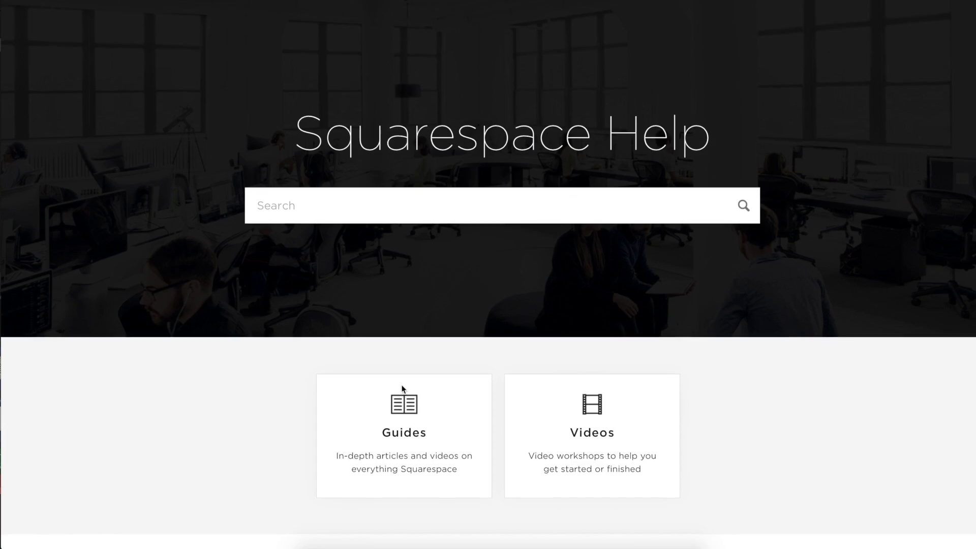
{"action": "scroll", "coordinate": [403, 389], "scroll_direction": "down", "scroll_amount": 5}
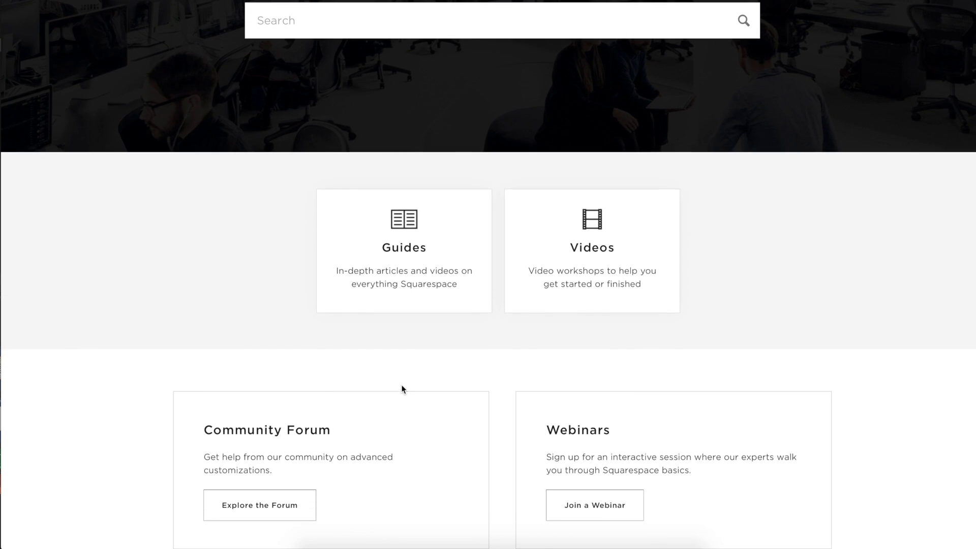
{"action": "scroll", "coordinate": [403, 389], "scroll_direction": "down", "scroll_amount": 4}
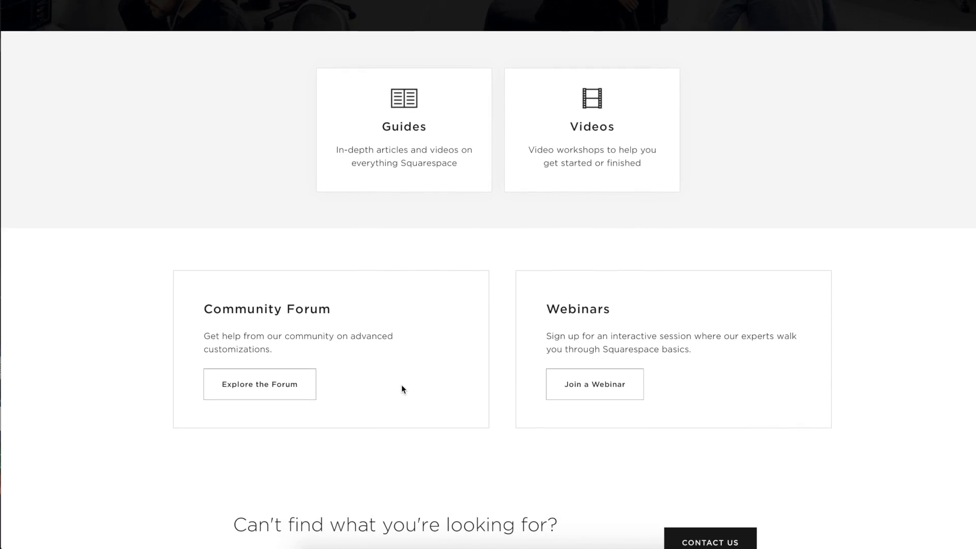
{"action": "scroll", "coordinate": [402, 390], "scroll_direction": "down", "scroll_amount": 1}
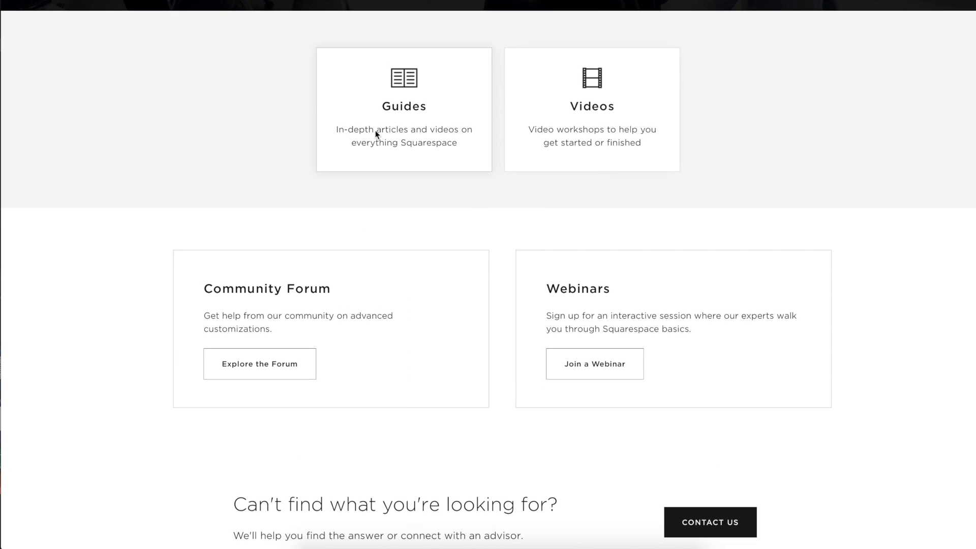